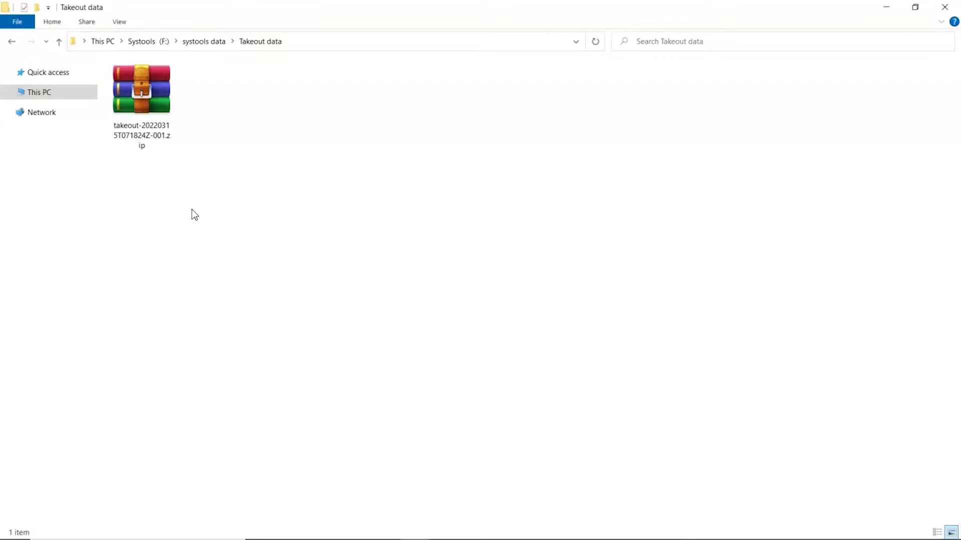
- Extract the takeout zip here and open Takeout > Mail to reveal the mbox file
click(139, 93)
right_click(139, 96)
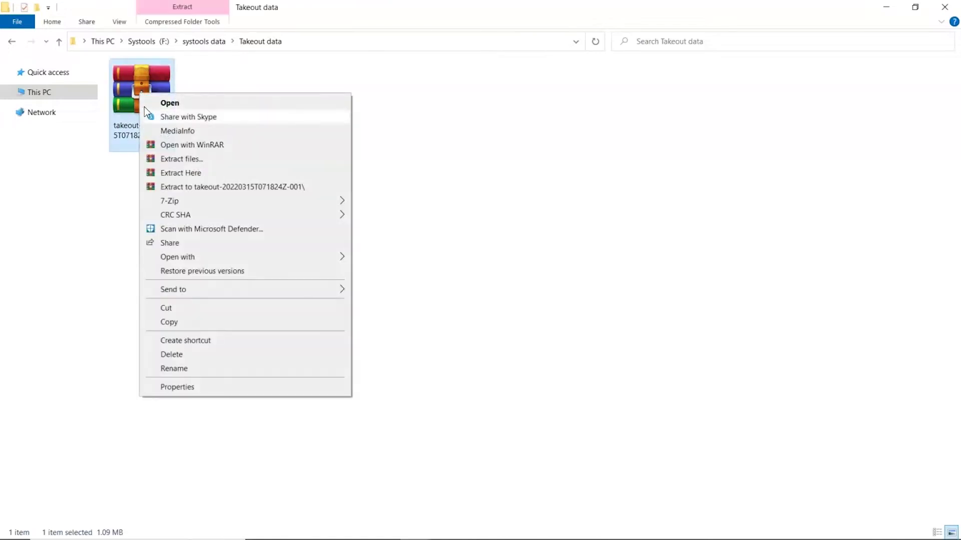
click(176, 173)
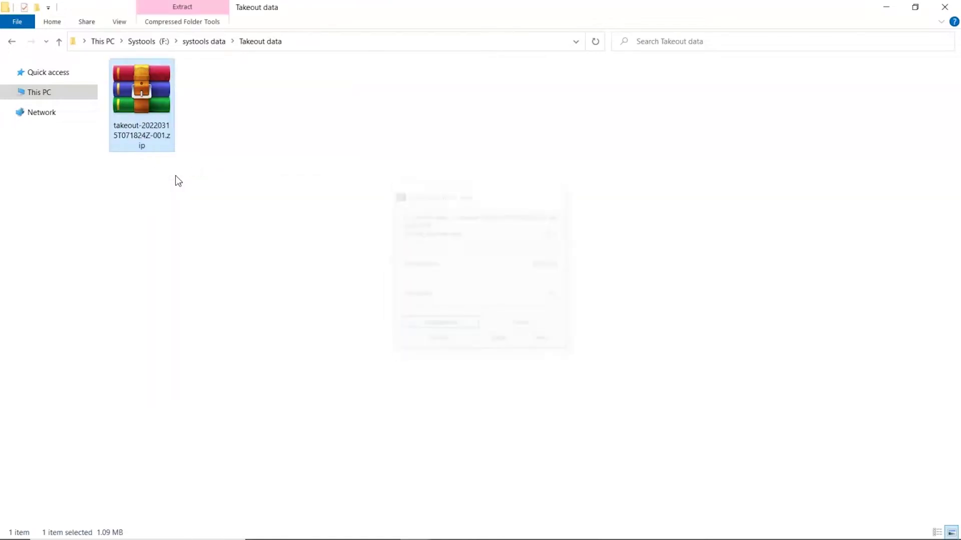
click(176, 176)
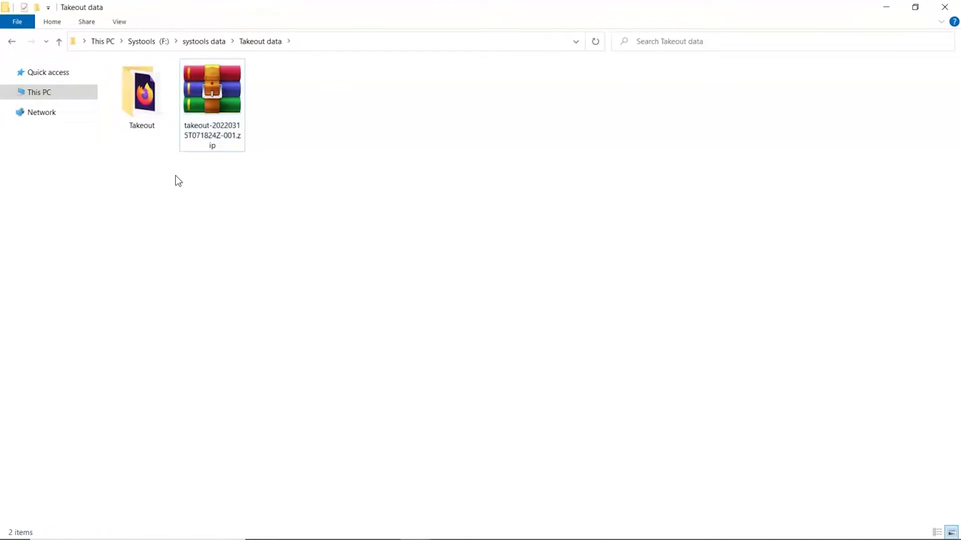
double_click(136, 98)
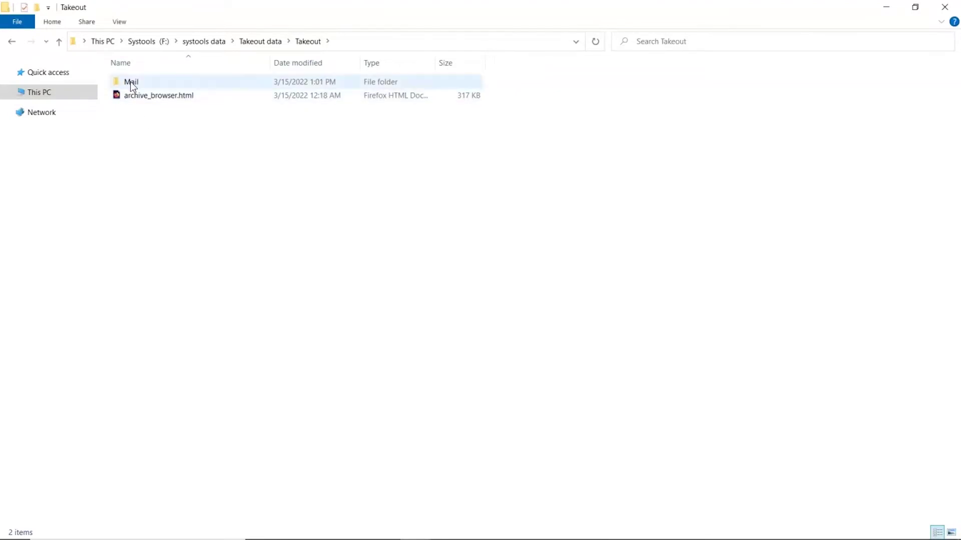
double_click(131, 82)
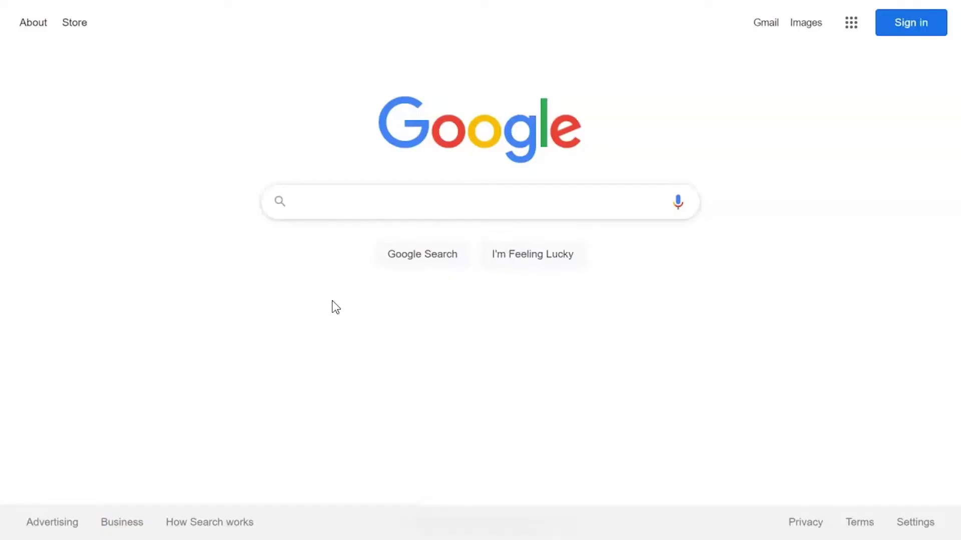
- Search Google for 'SysTools Mbox Viewer Pro' and download mbox-viewer-pro.exe from its product page
text(SysTools)
text(  Mbox Viewer )
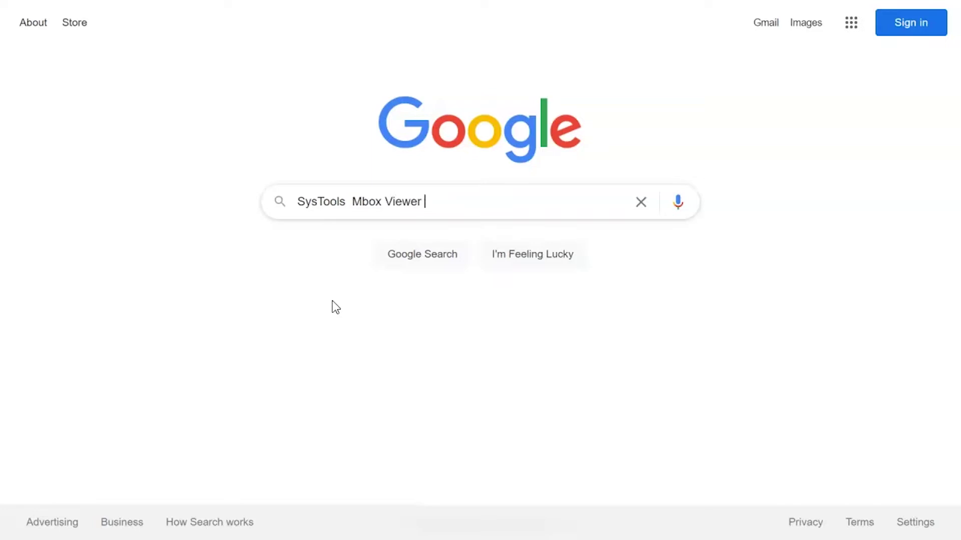
text(Pro)
click(419, 256)
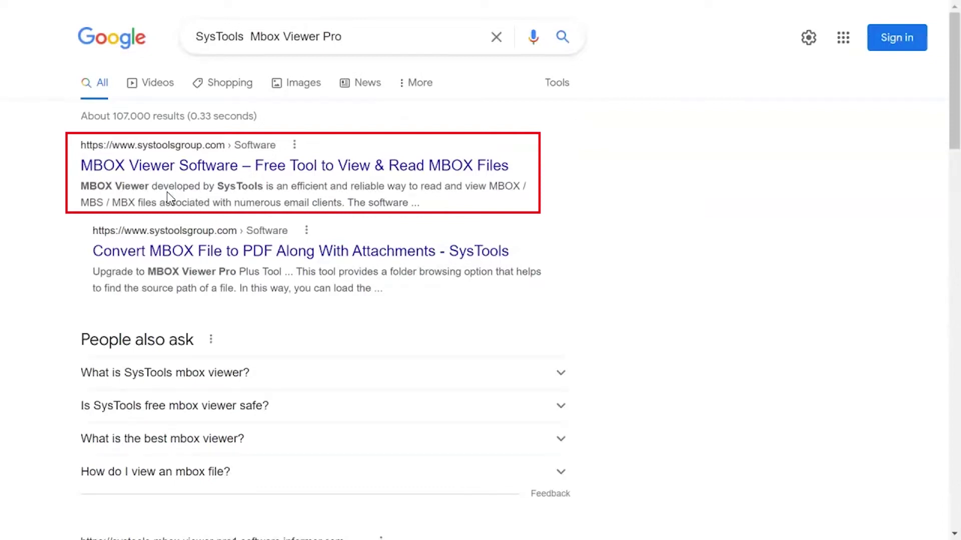
click(125, 176)
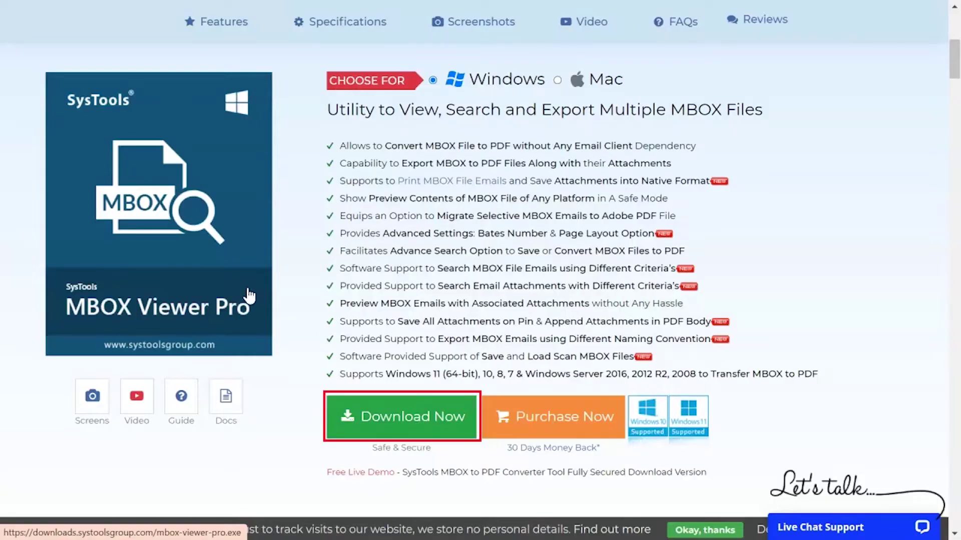
click(405, 428)
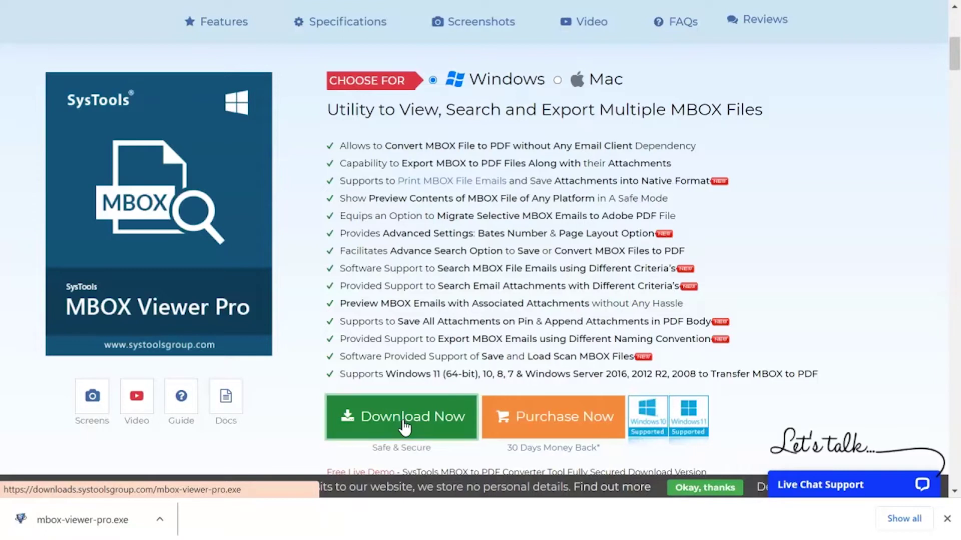
- Run mbox-viewer-pro.exe, accept the licence agreement, and finish setup with the viewer launching
click(74, 530)
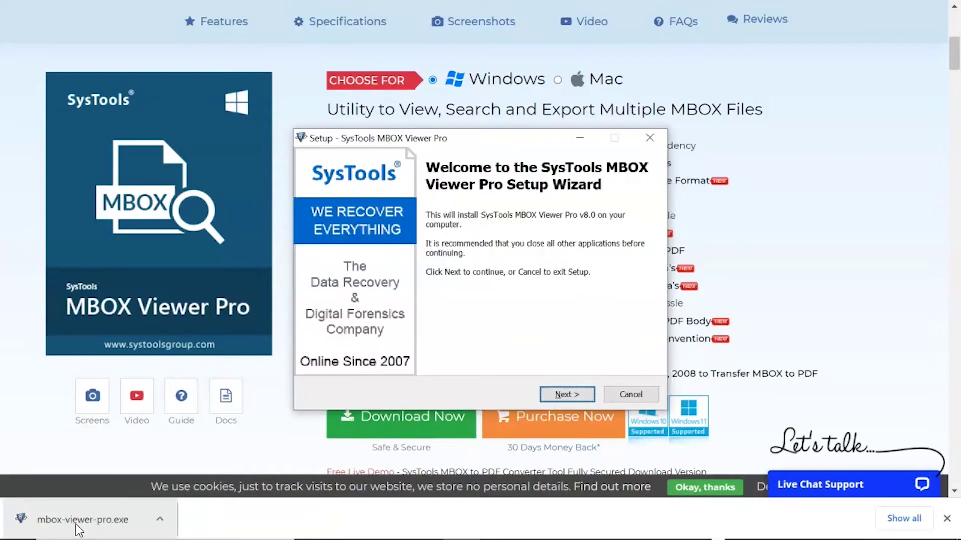
click(570, 395)
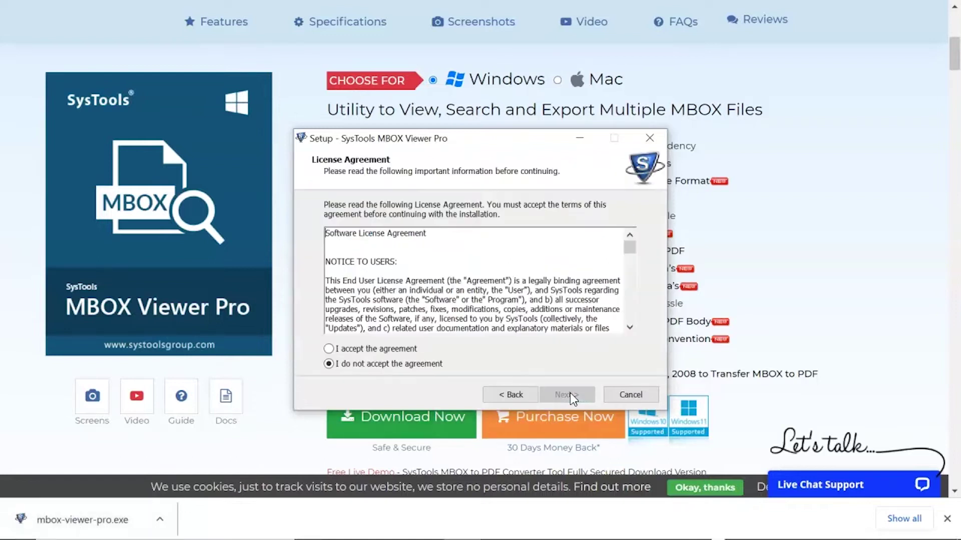
click(328, 348)
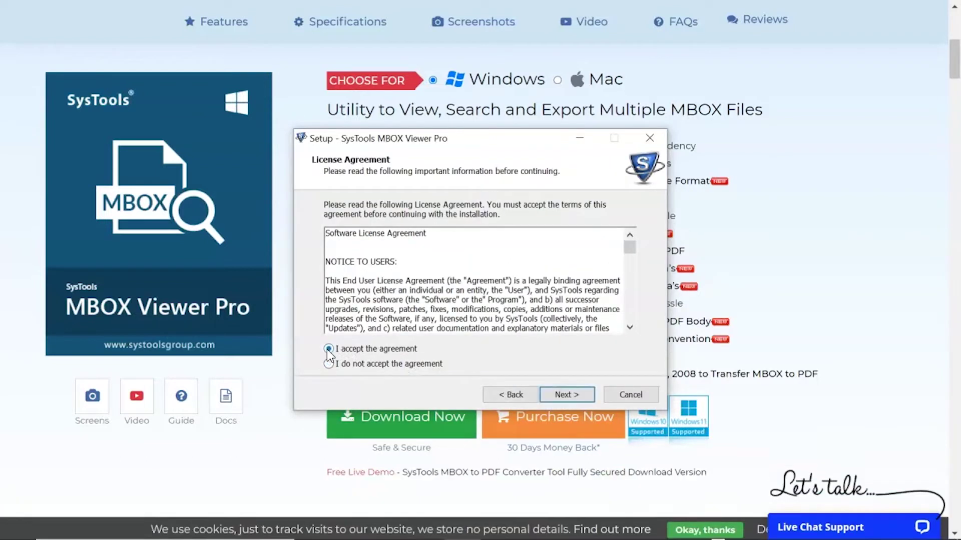
click(565, 394)
click(566, 394)
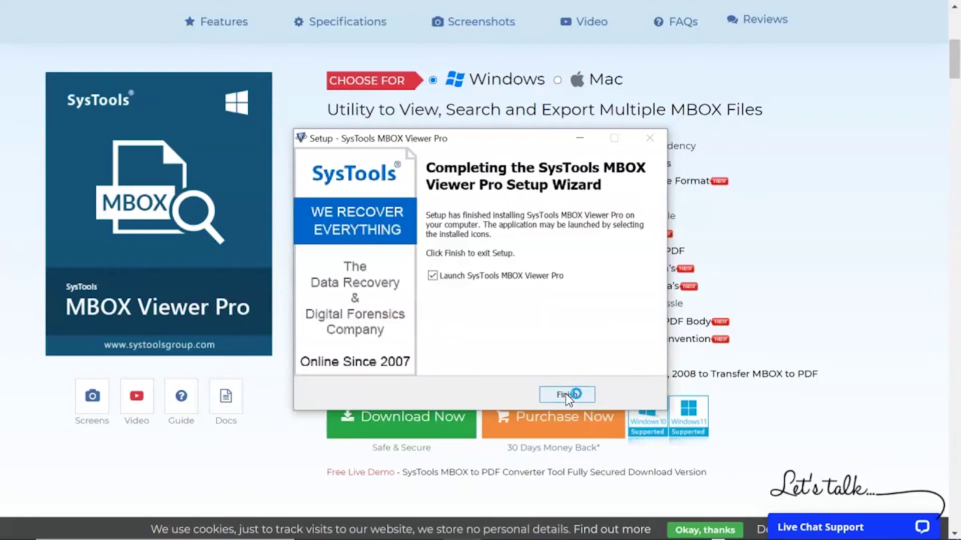
click(566, 394)
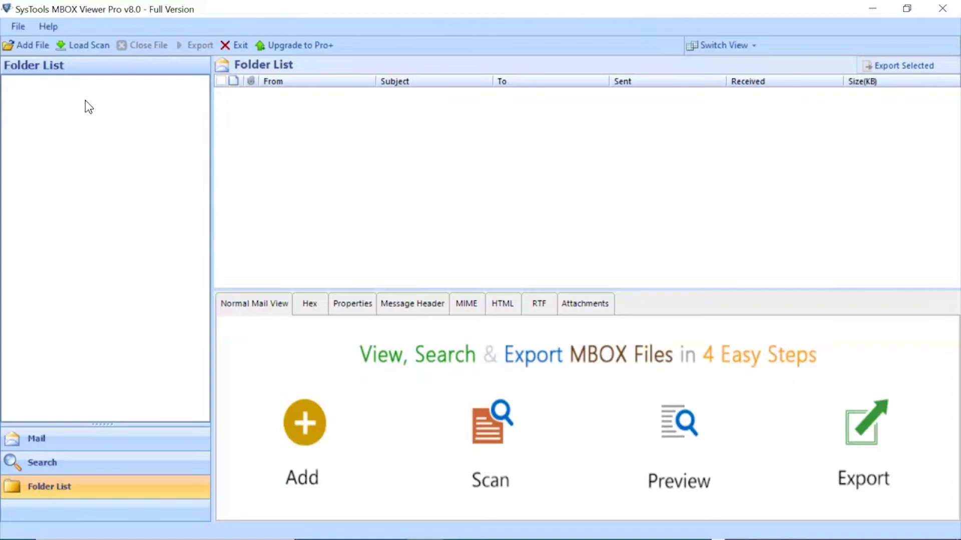
- Start Add File and leave Browse For set to File after toggling to Folder
click(32, 46)
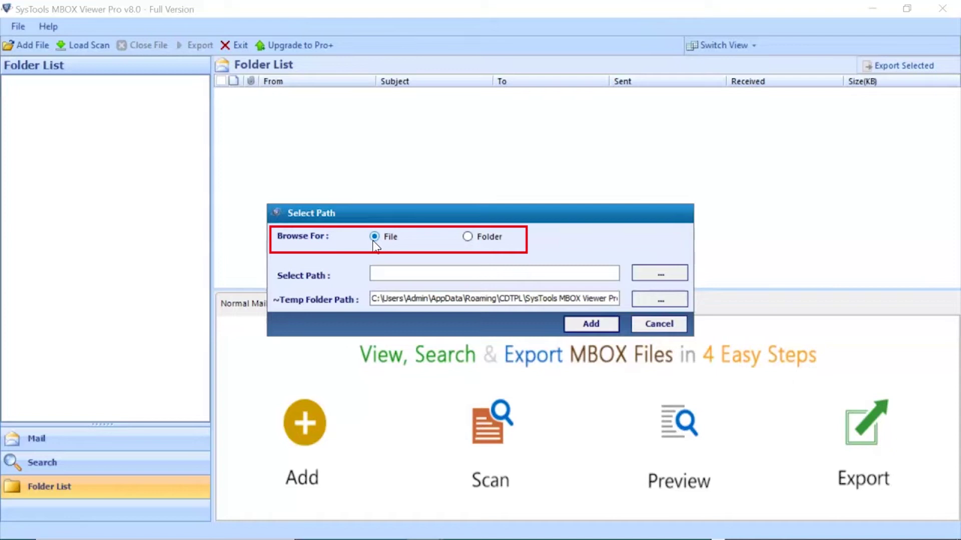
click(467, 237)
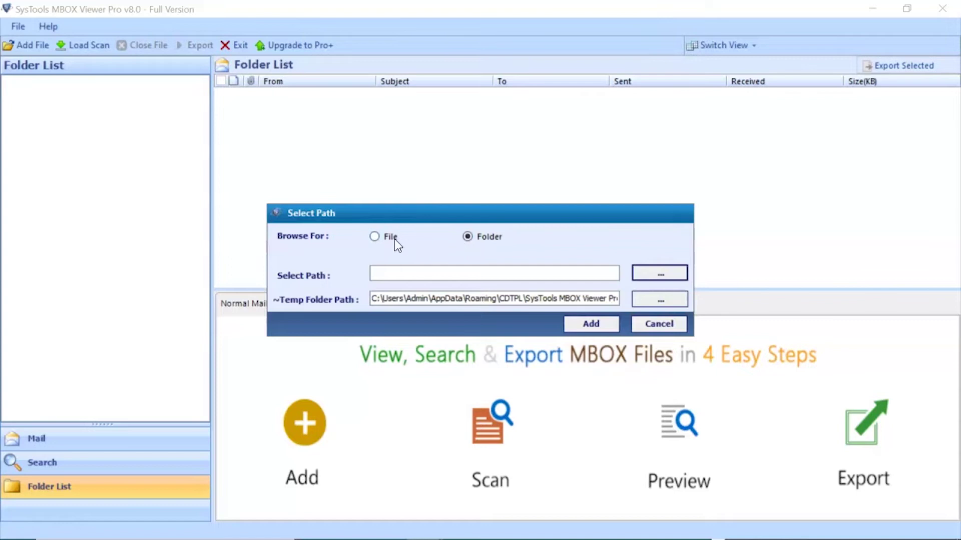
click(375, 237)
- Add 'All mail Including Spam and Trash.mbox' and load its previous scan
click(687, 281)
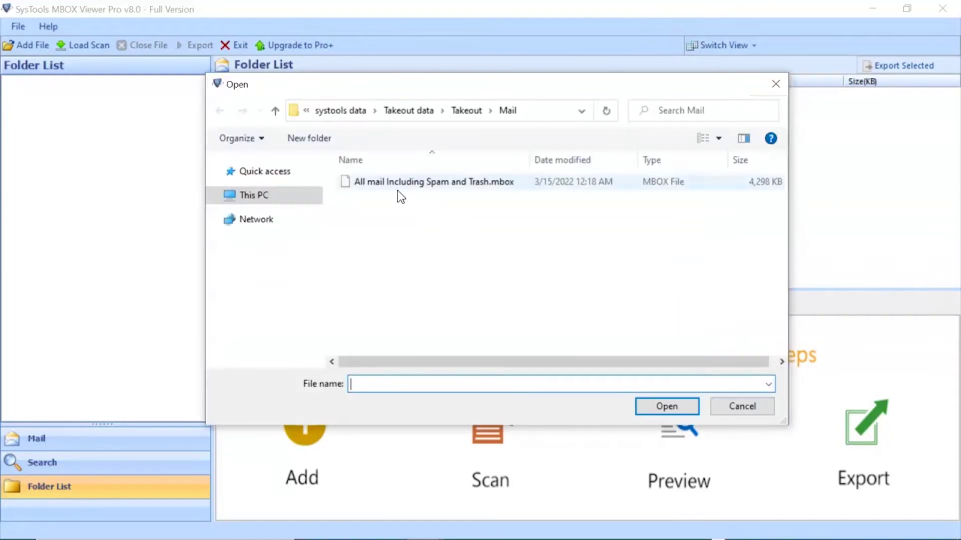
click(386, 183)
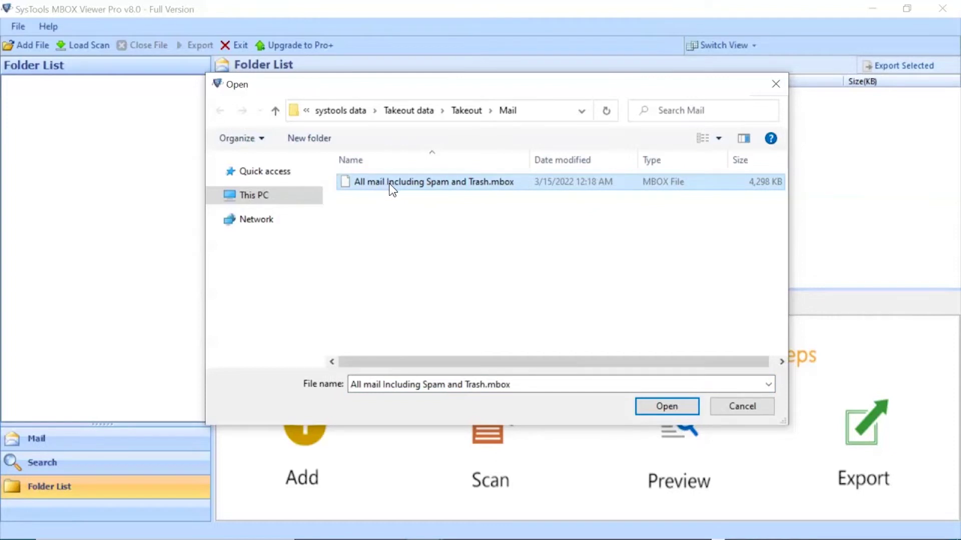
click(655, 407)
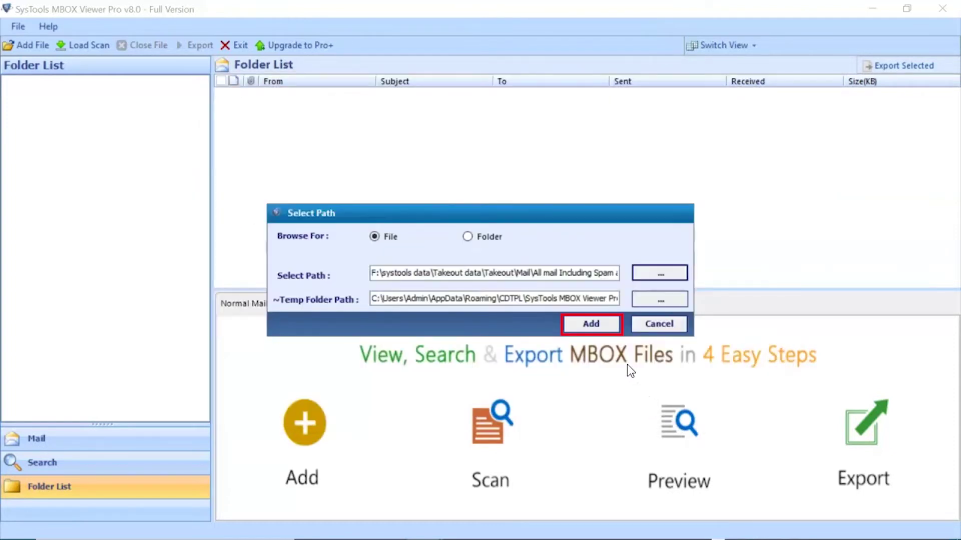
click(597, 328)
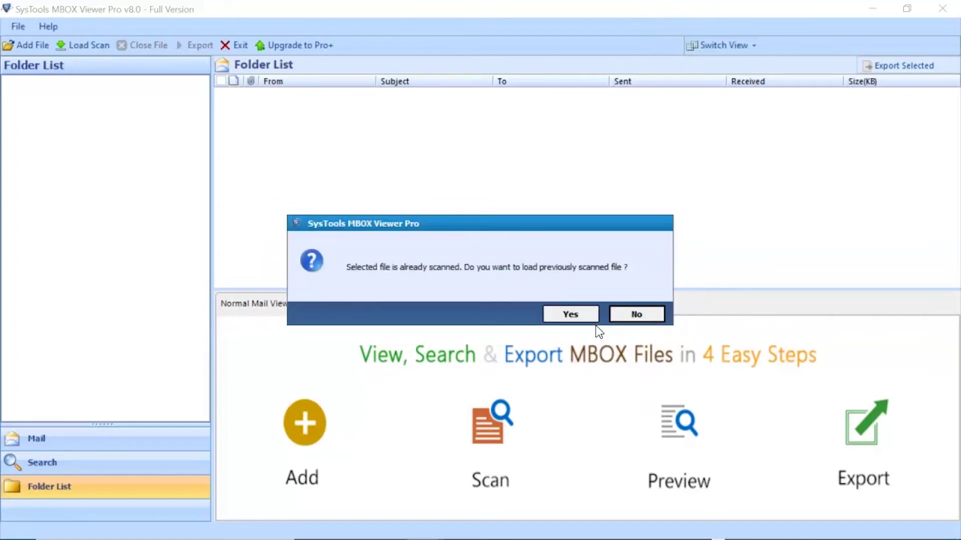
click(572, 317)
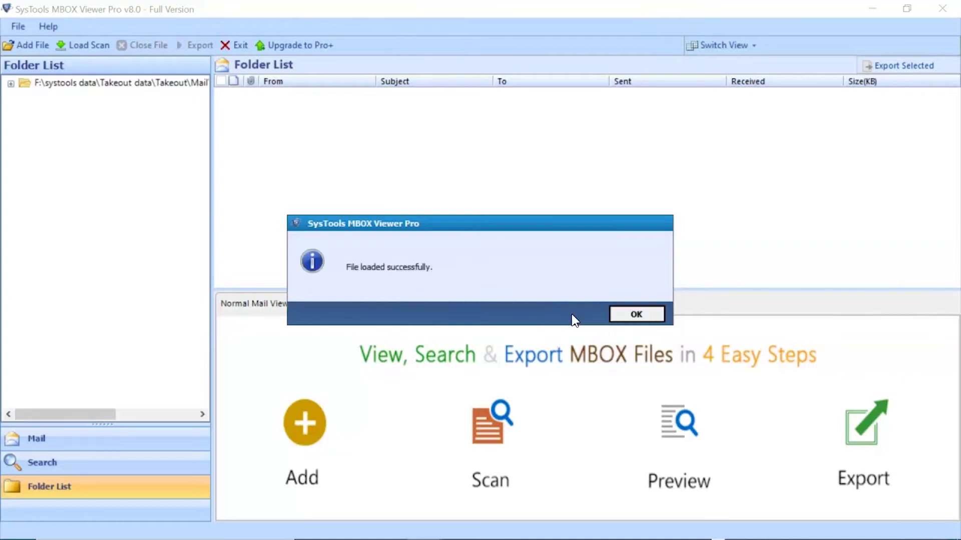
click(633, 318)
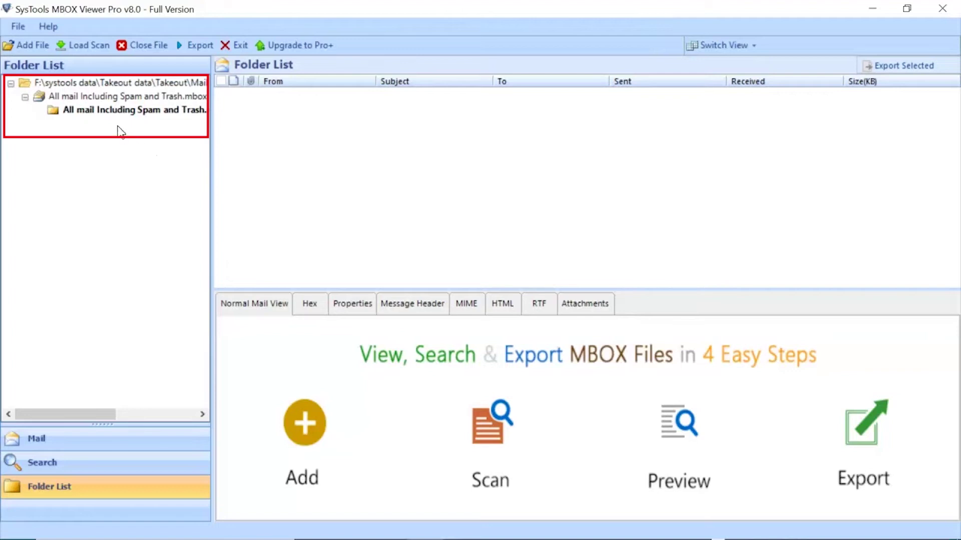
- Preview the 'FFWD! We miss you!' email in Hex, Properties, Header, MIME, HTML, RTF and Attachments views
click(98, 112)
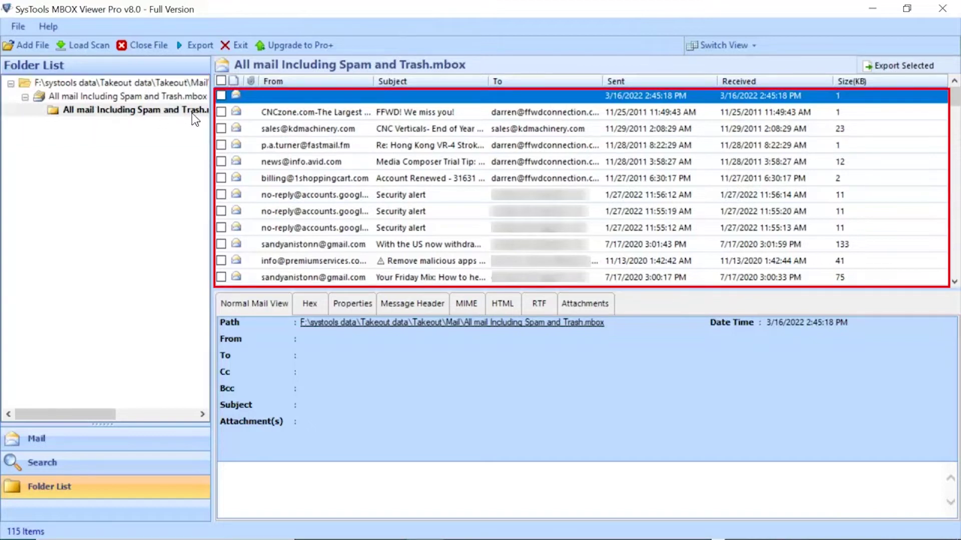
click(287, 115)
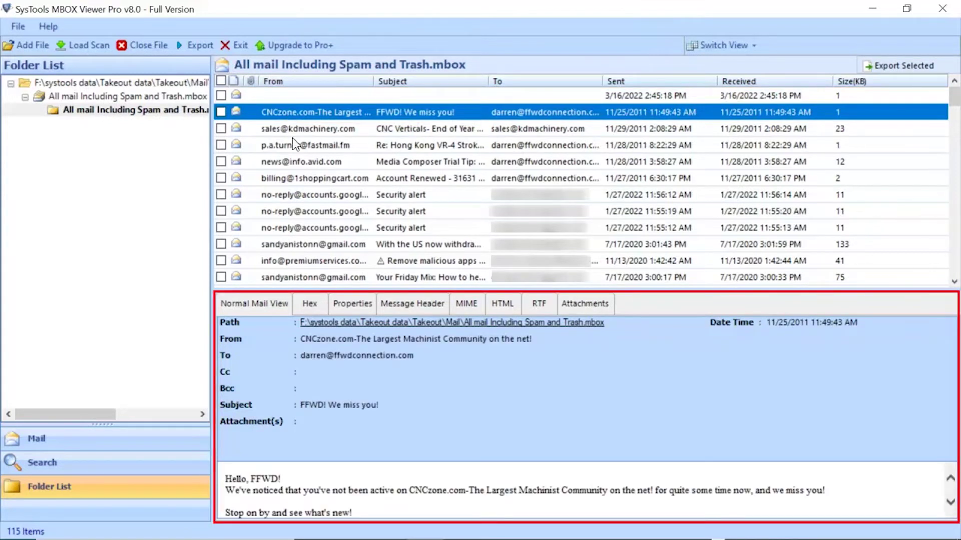
click(299, 307)
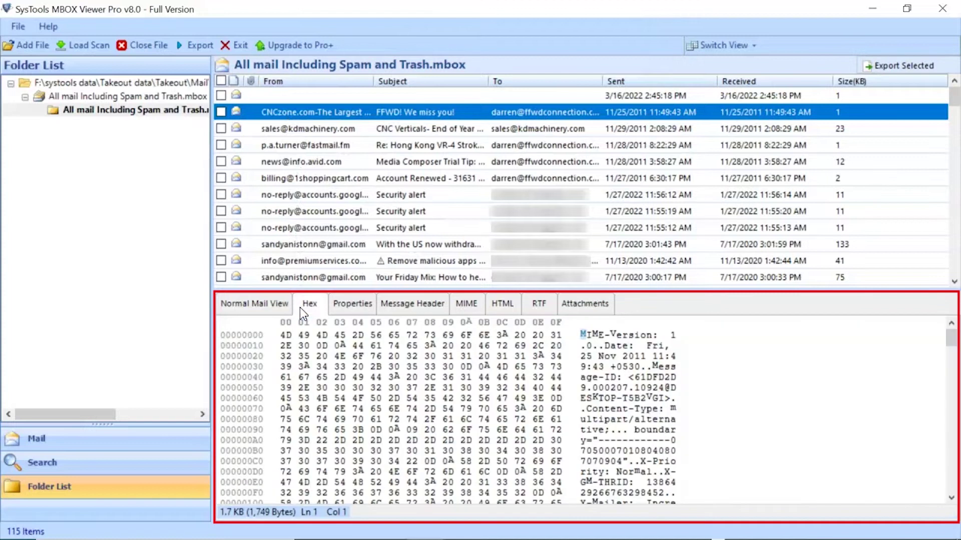
click(353, 314)
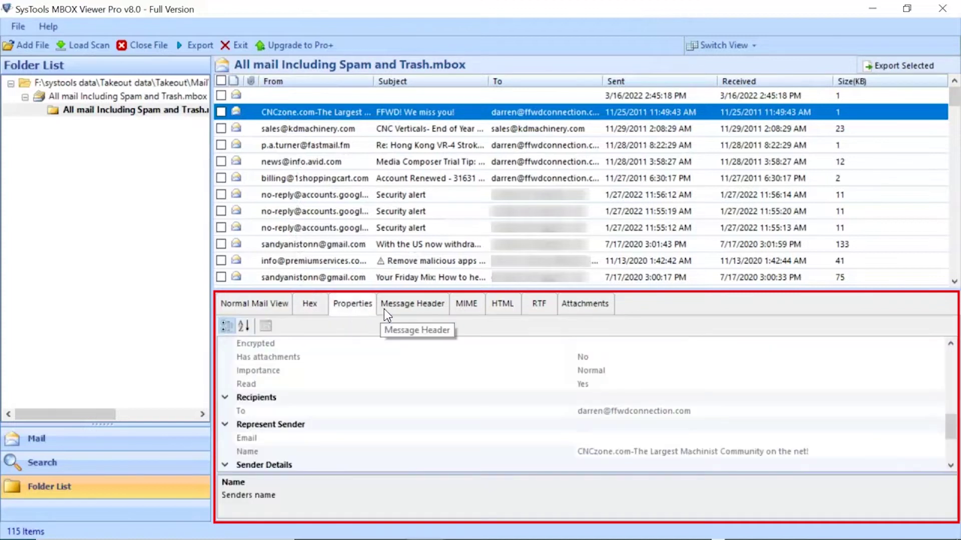
click(406, 313)
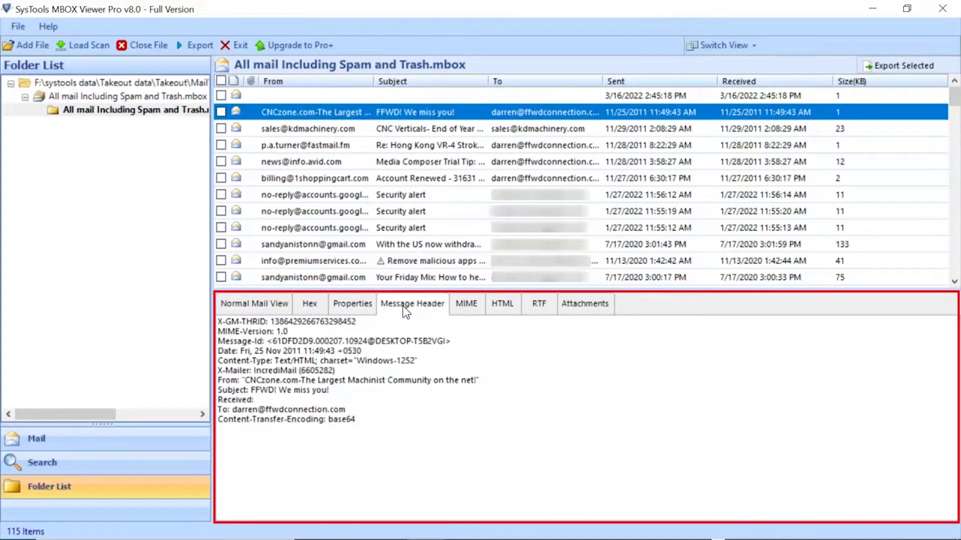
click(466, 308)
click(499, 312)
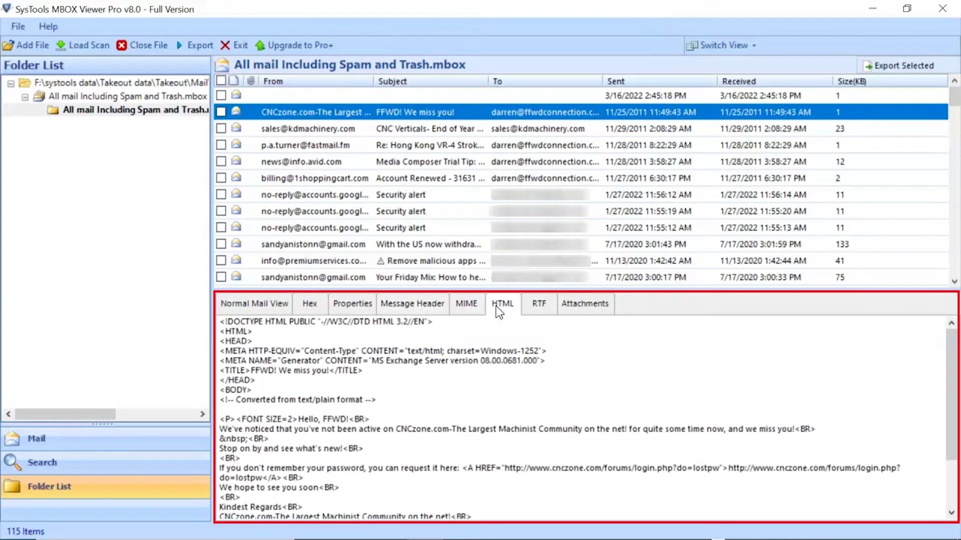
click(542, 306)
click(587, 312)
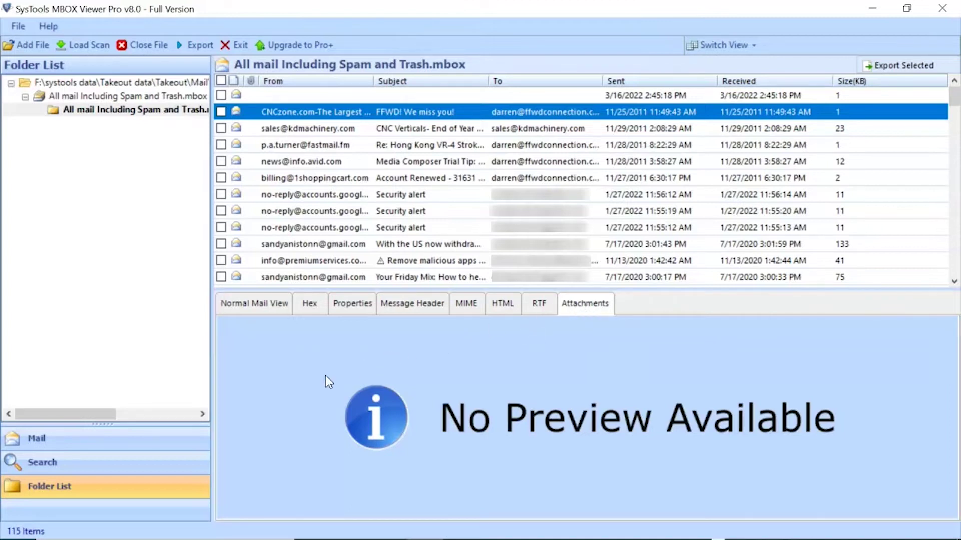
- Run a Subject search for 'security', returning 17 emails
click(31, 468)
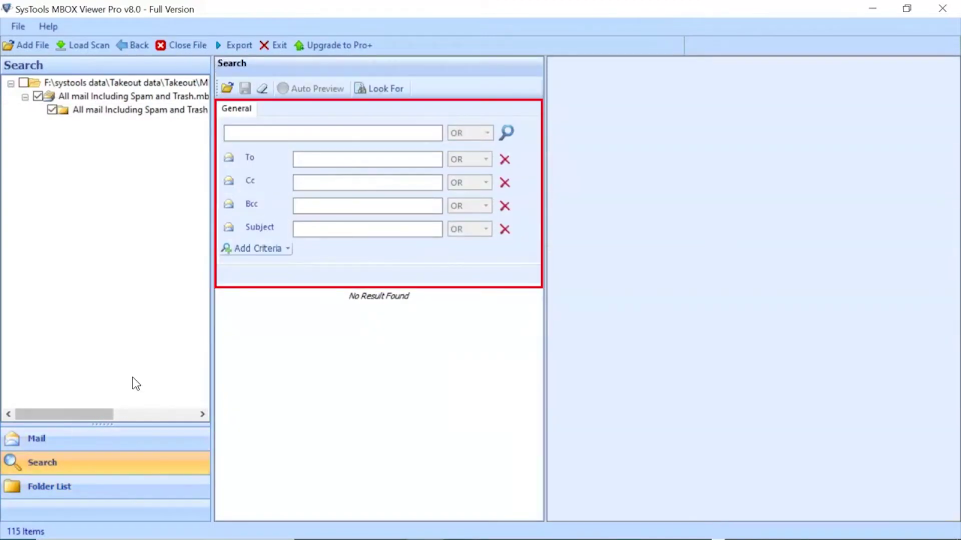
click(305, 230)
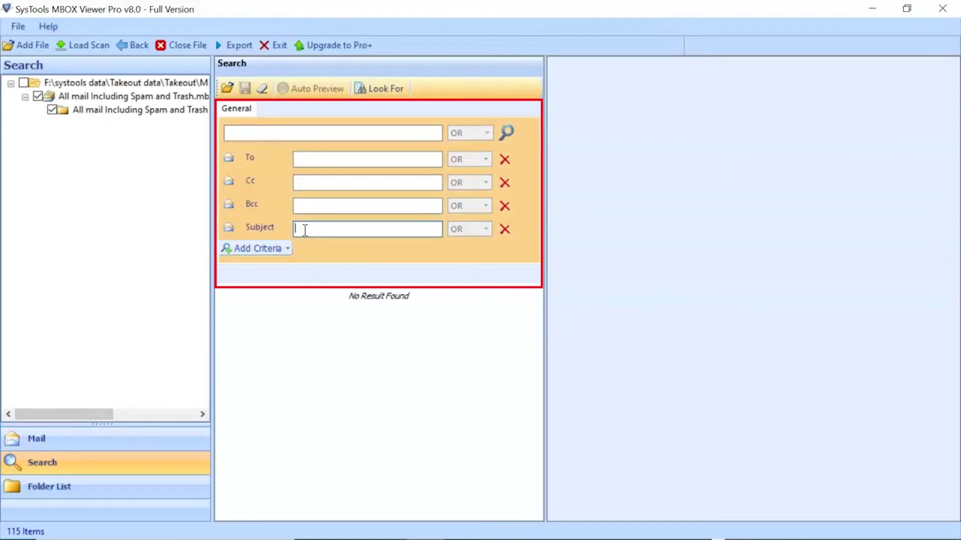
text(sec)
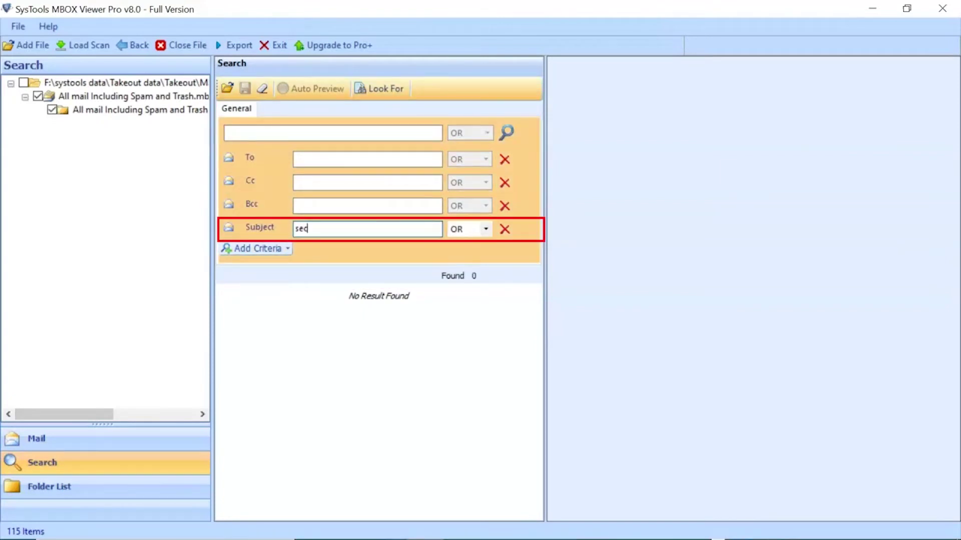
text(urity)
key(Return)
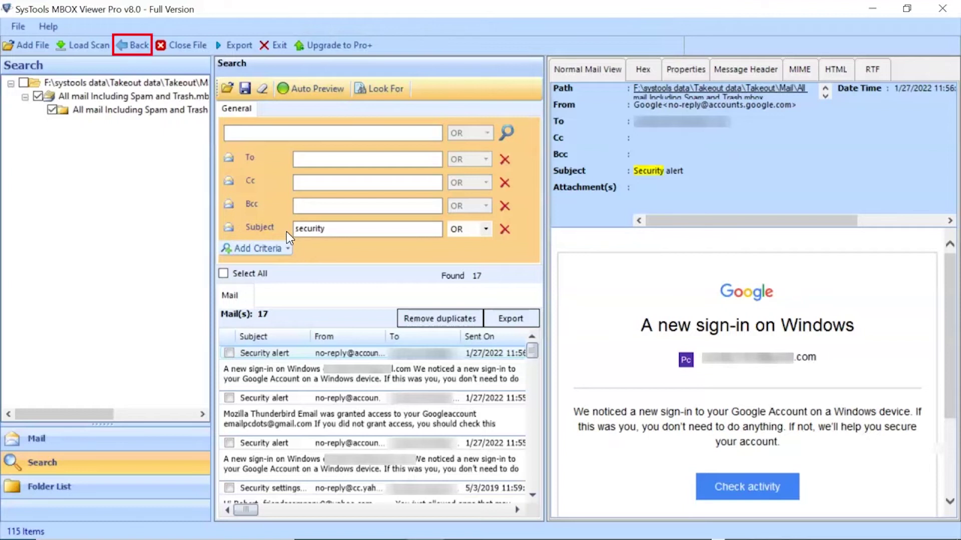
- Select all mailbox folders for PDF export into the Desktop's Converted Data folder
click(125, 47)
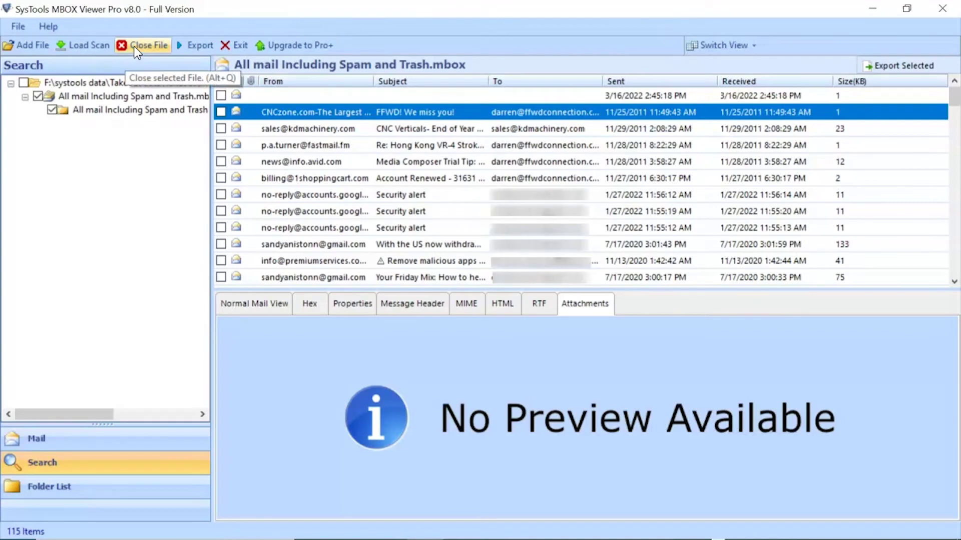
click(198, 48)
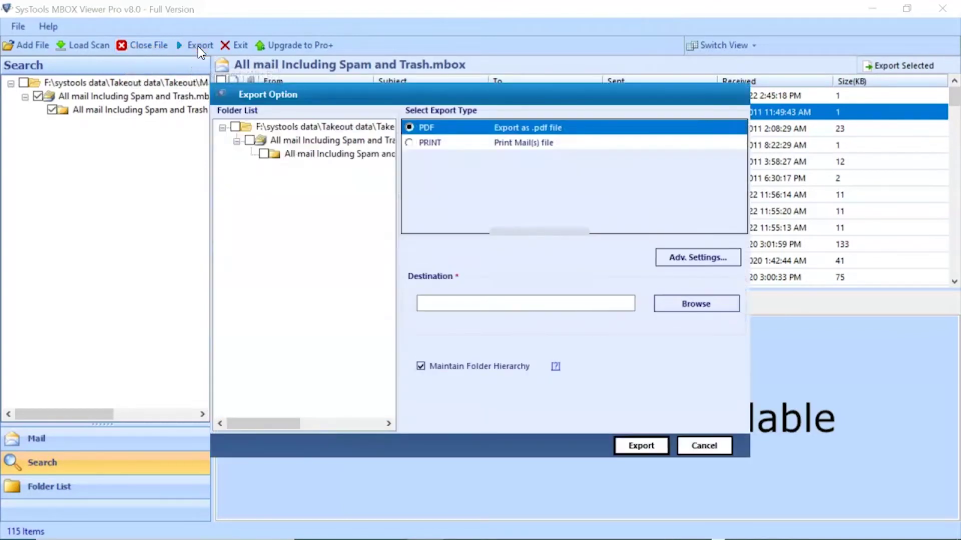
click(235, 126)
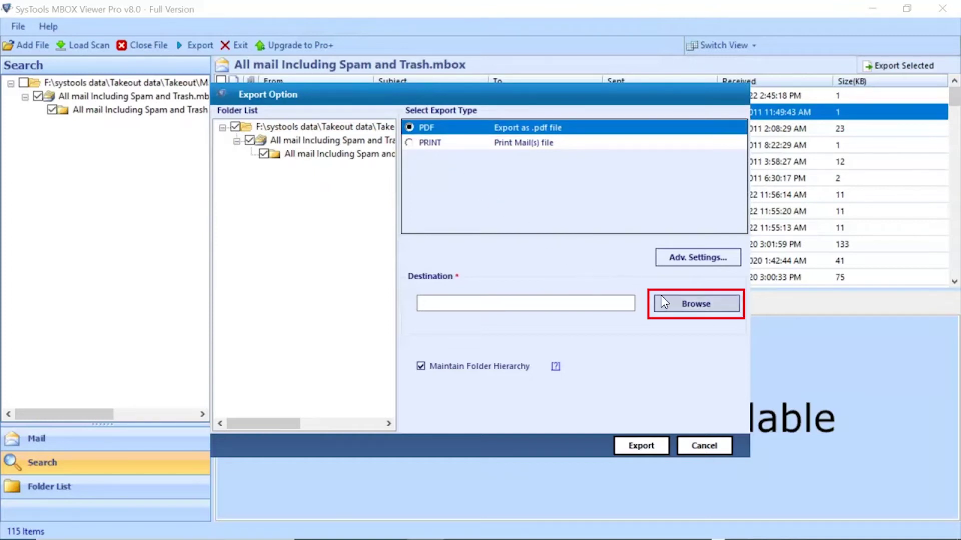
click(696, 302)
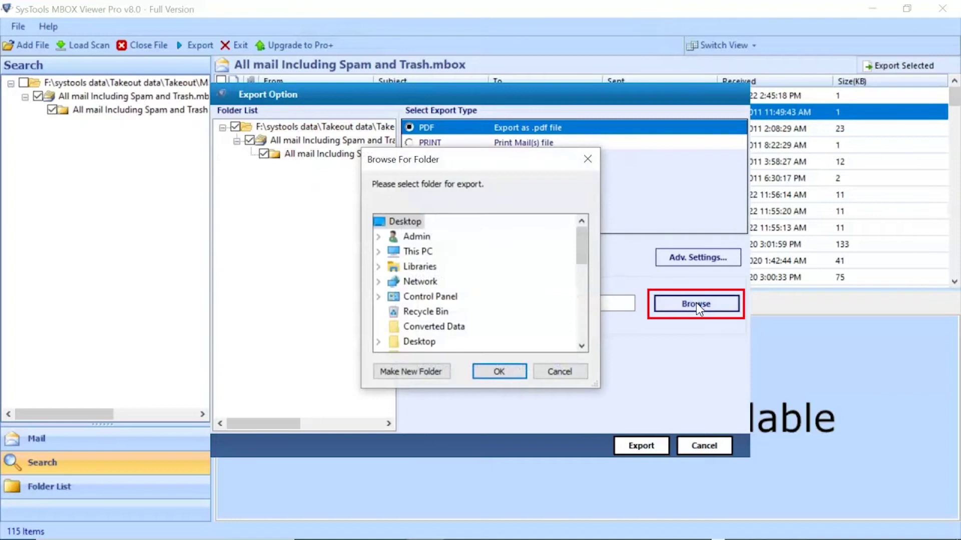
click(436, 328)
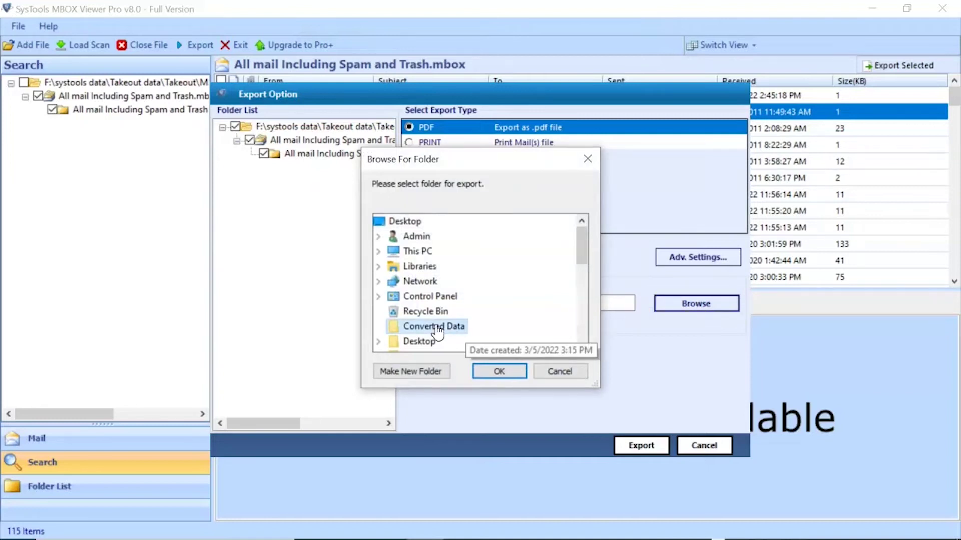
click(481, 375)
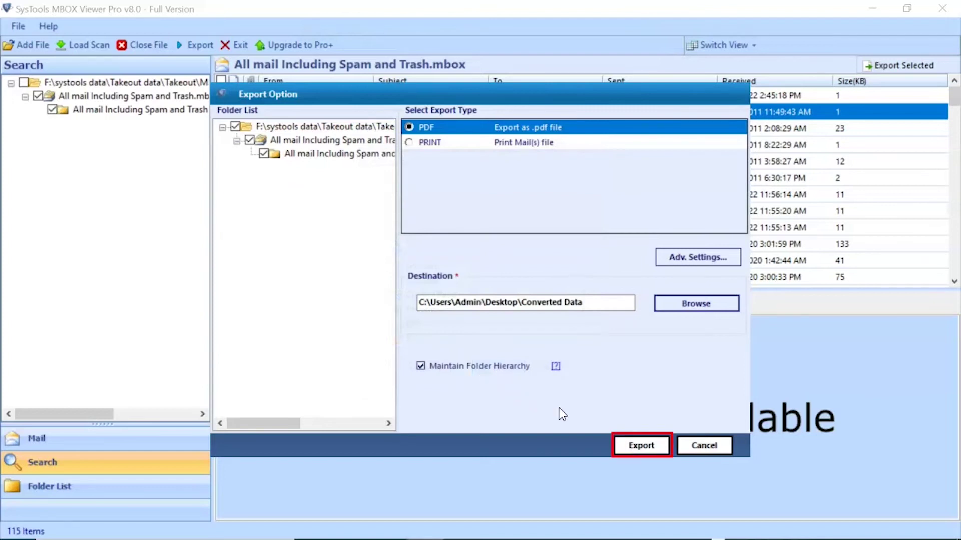
- Export the 115 emails to PDF and save the report as 'Exported files.csv'
click(645, 446)
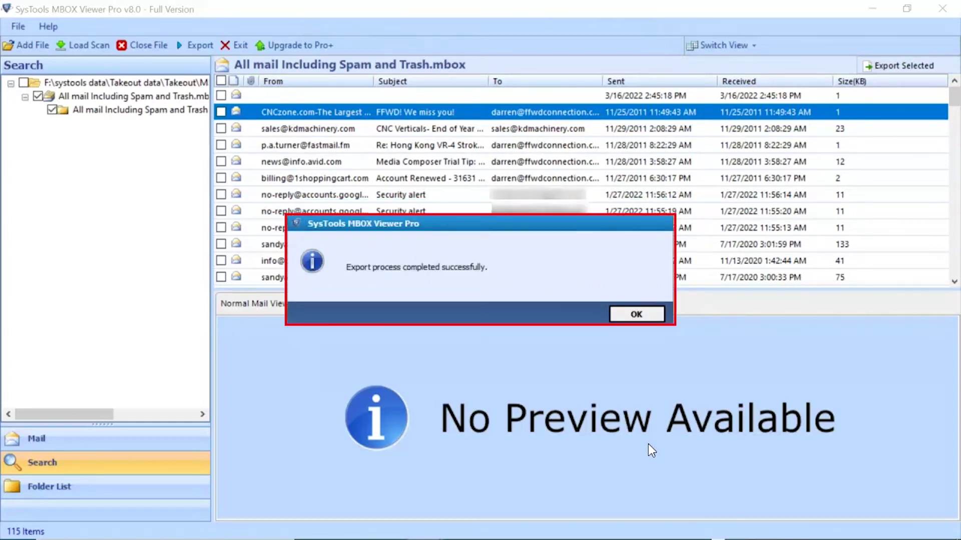
click(639, 318)
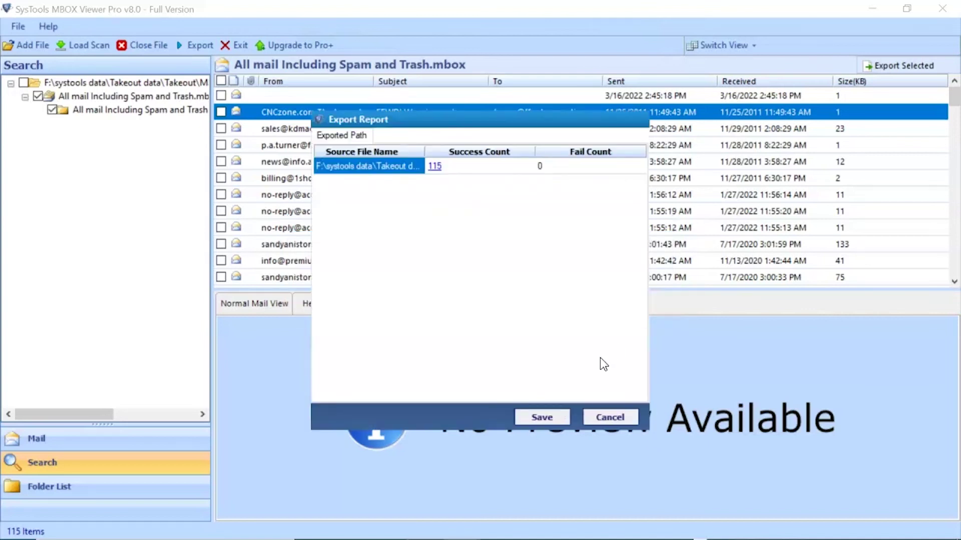
click(543, 417)
text(Ex)
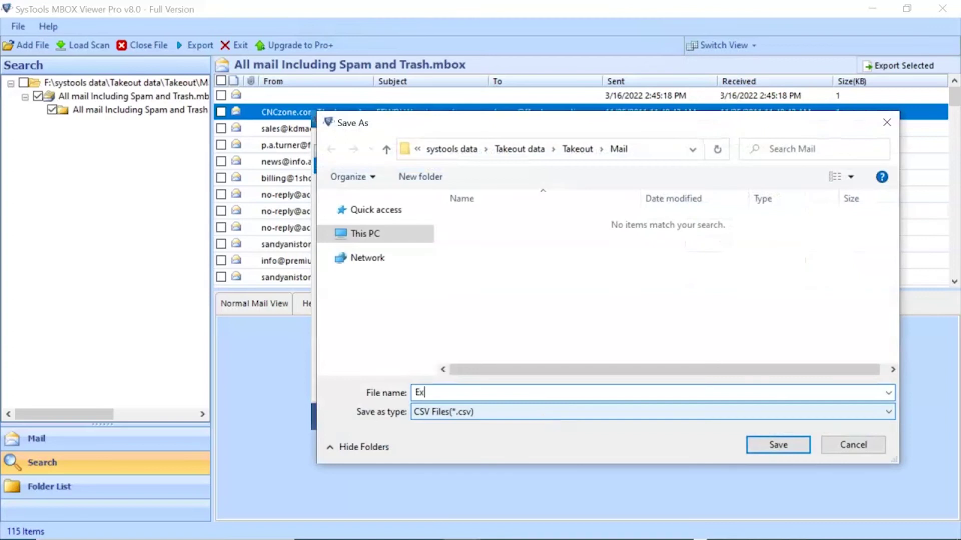
text(ported files)
key(Return)
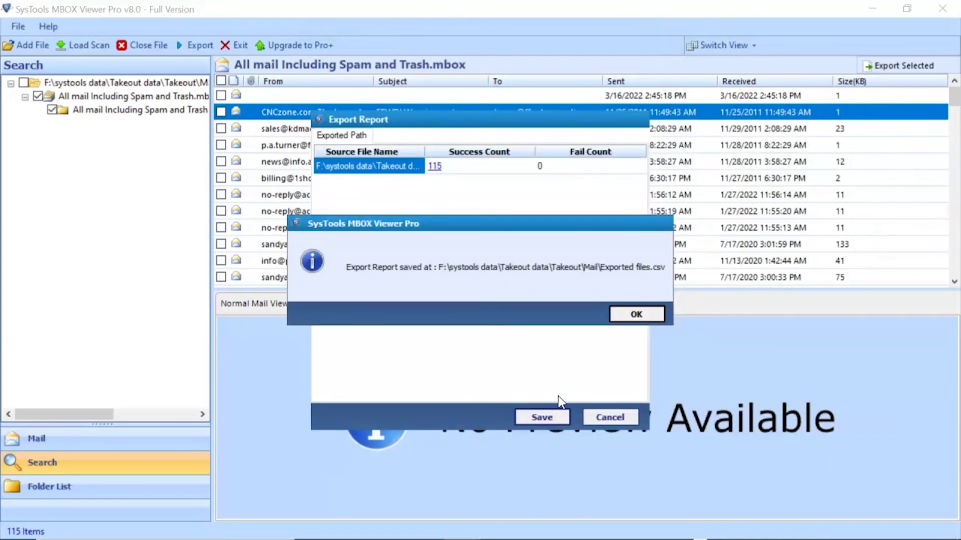
- Open the exported mailbox folder and its subfolder in Converted Data, selecting Business Card.pdf
click(621, 314)
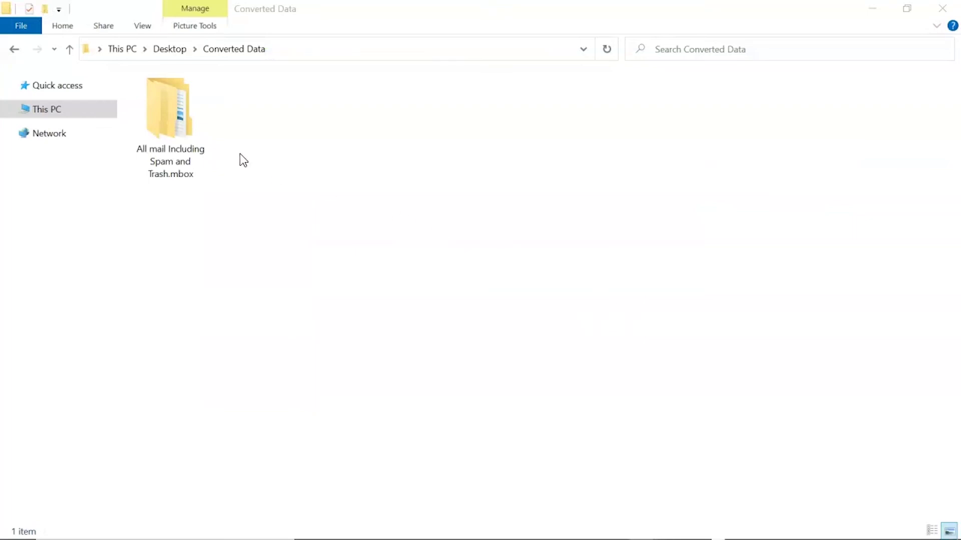
click(174, 128)
double_click(172, 124)
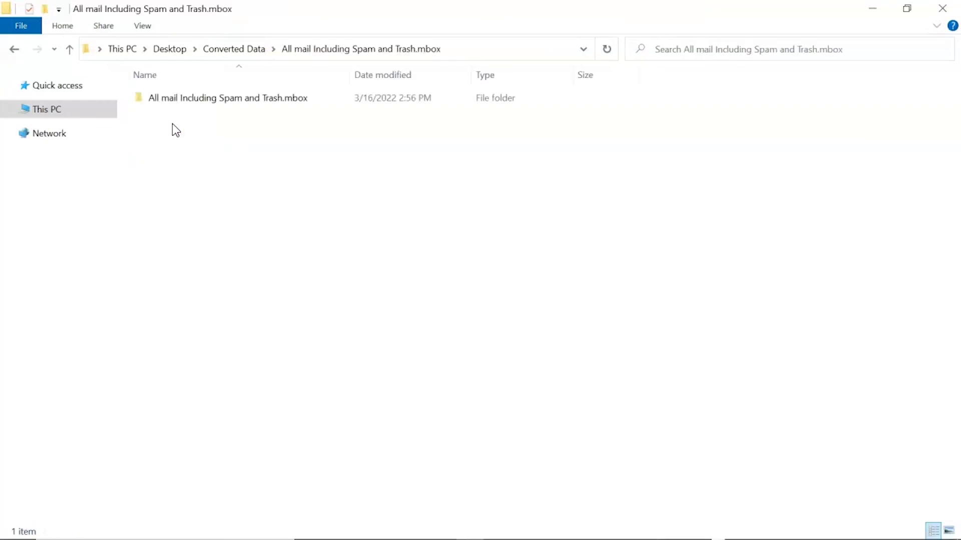
double_click(185, 100)
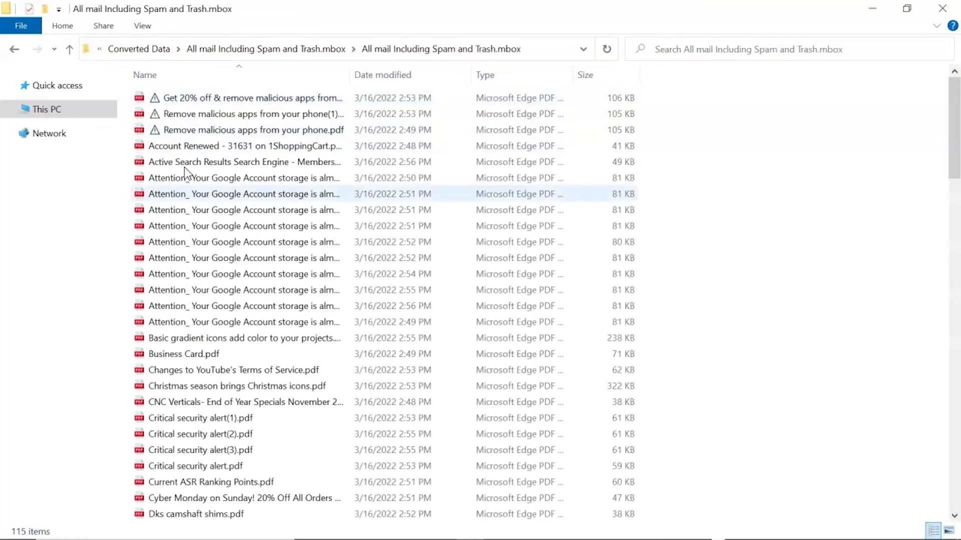
click(191, 355)
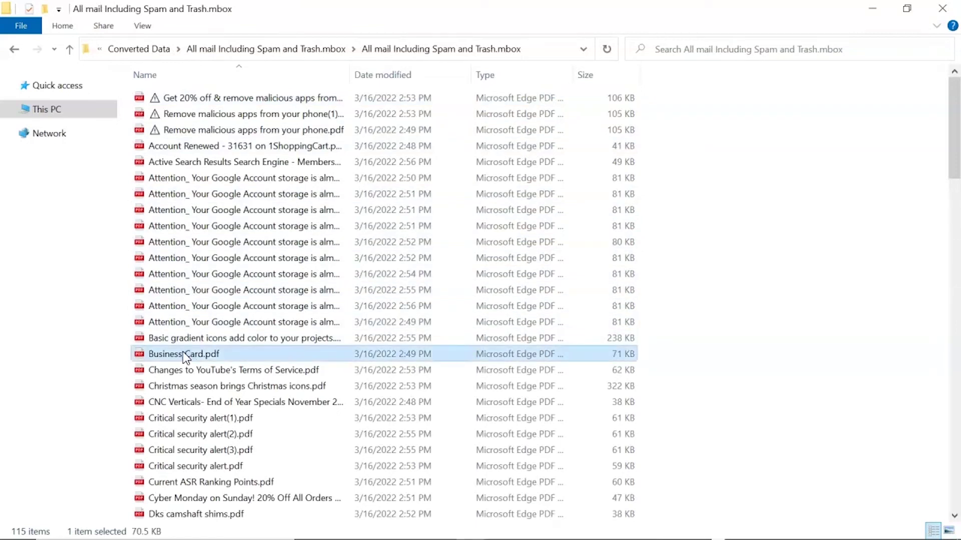
- Open Business Card.pdf in Adobe Reader to view the exported email's headers, attachments and body
double_click(182, 354)
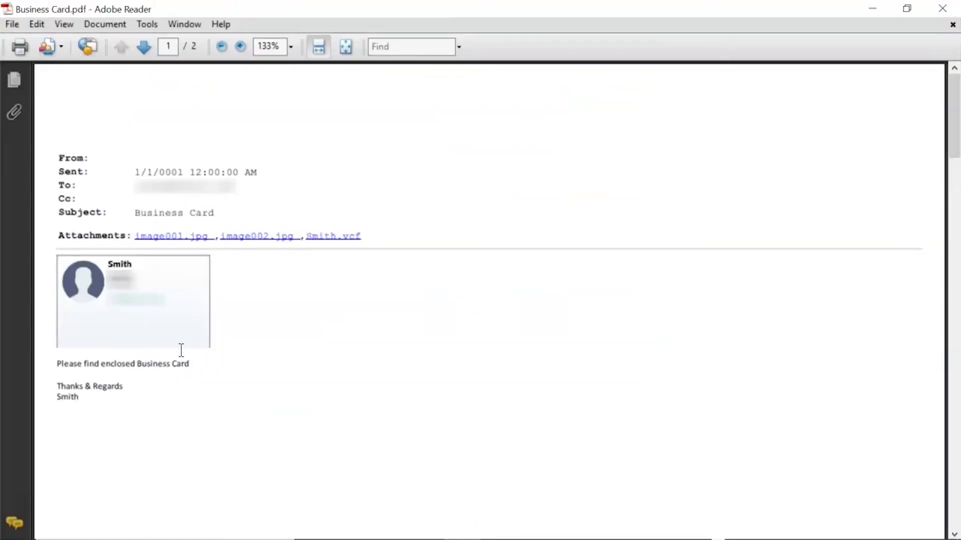